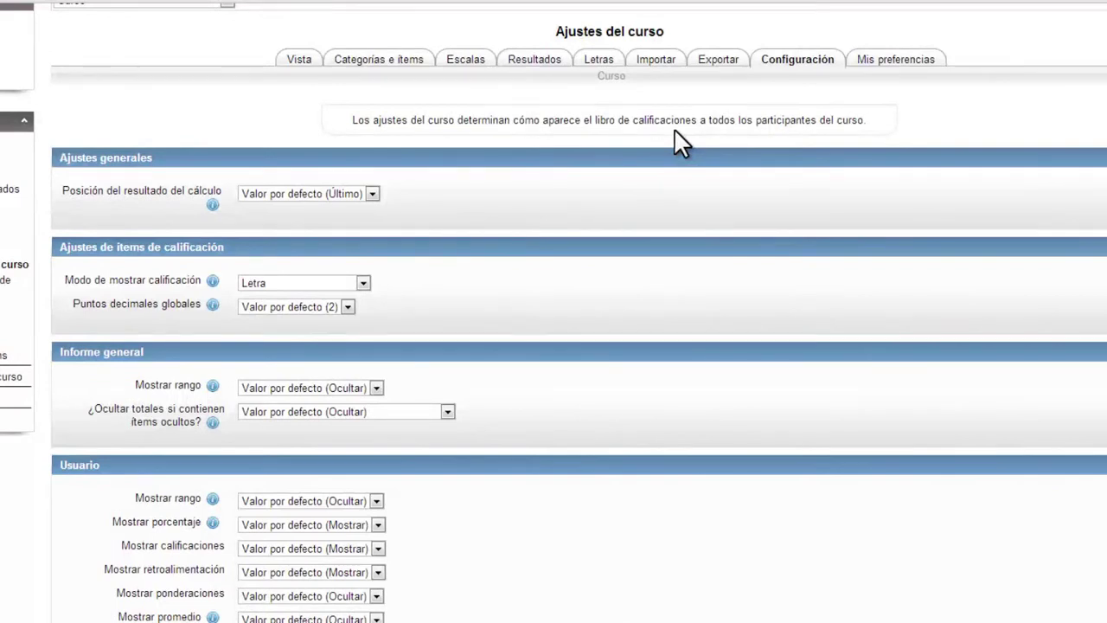
Step: Examine the choices for Posición del resultado del cálculo under Ajustes generales, keeping the default value
{"action": "left_click", "coordinate": [487, 190]}
{"action": "scroll", "coordinate": [487, 197], "scroll_direction": "down", "scroll_amount": 1}
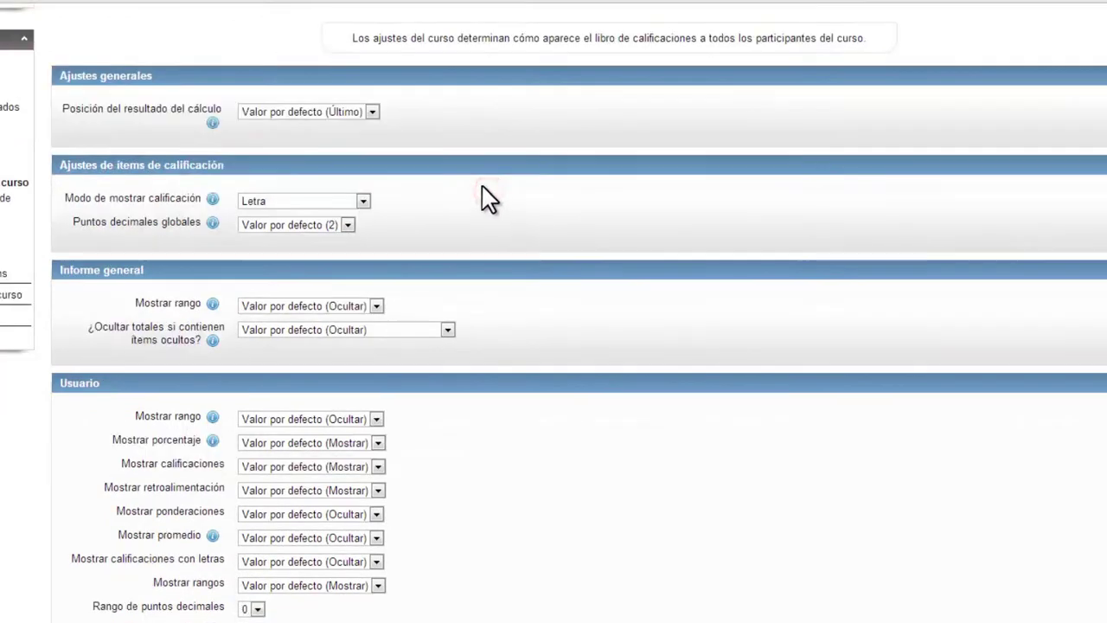
{"action": "left_click", "coordinate": [69, 75]}
{"action": "left_click", "coordinate": [182, 77]}
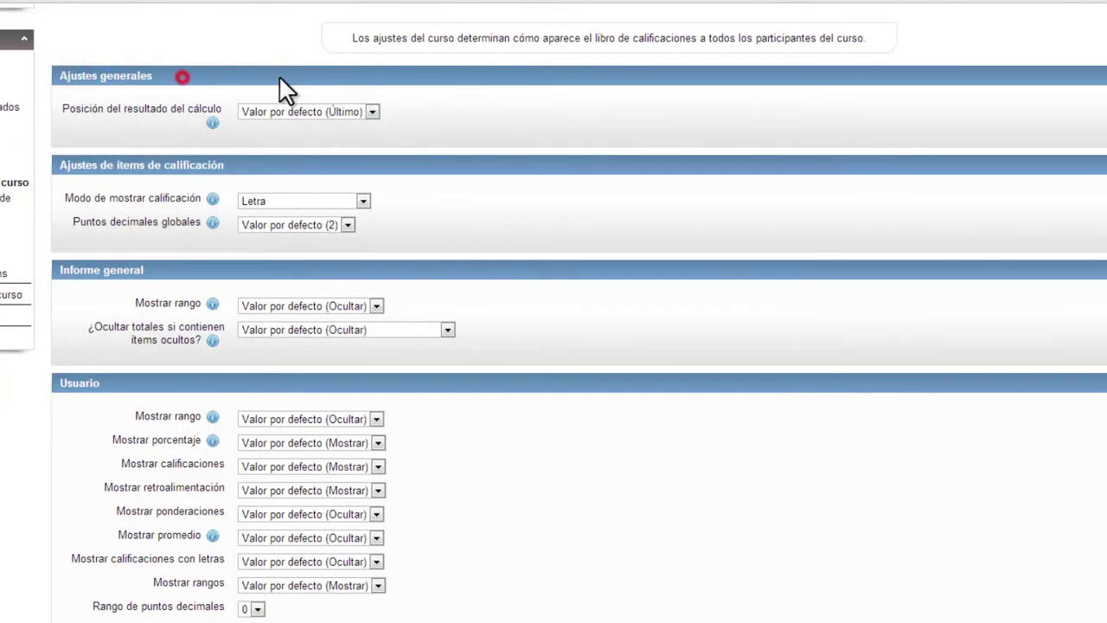
{"action": "left_click", "coordinate": [373, 112]}
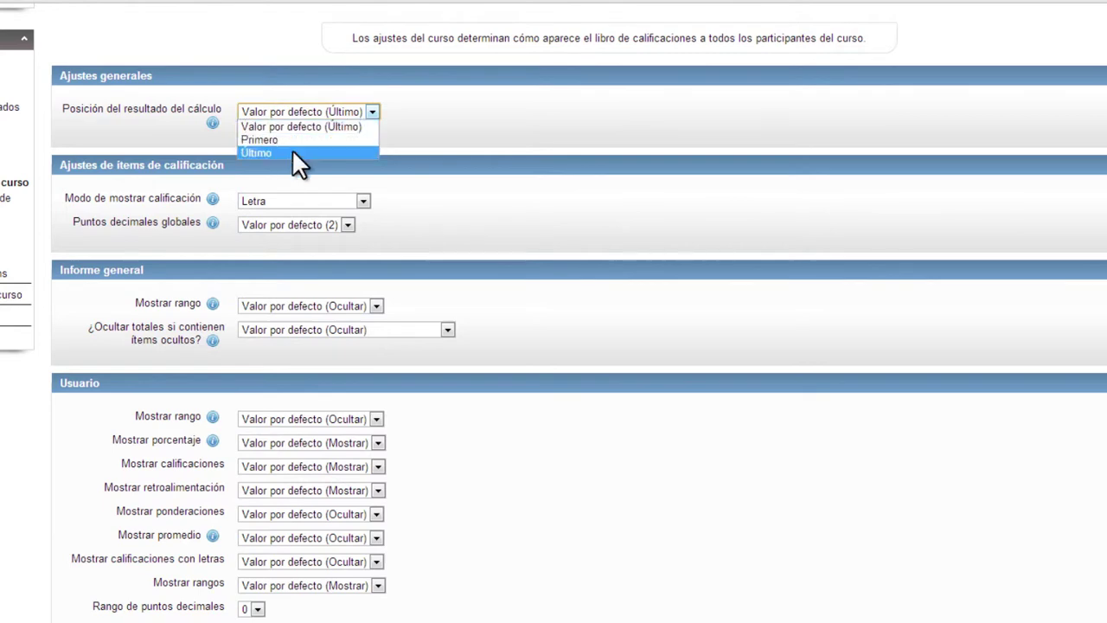
{"action": "left_click", "coordinate": [445, 113]}
Step: Examine the choices for Modo de mostrar calificación and Puntos decimales globales, keeping Letra and the default of 2
{"action": "scroll", "coordinate": [449, 125], "scroll_direction": "down", "scroll_amount": 1}
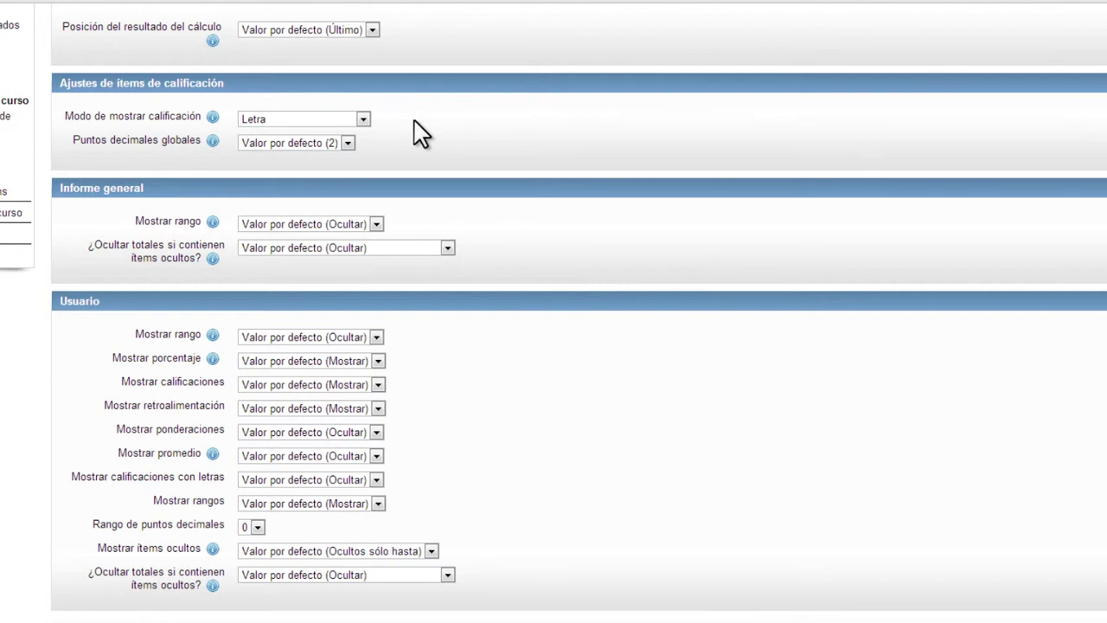
{"action": "left_click", "coordinate": [364, 119]}
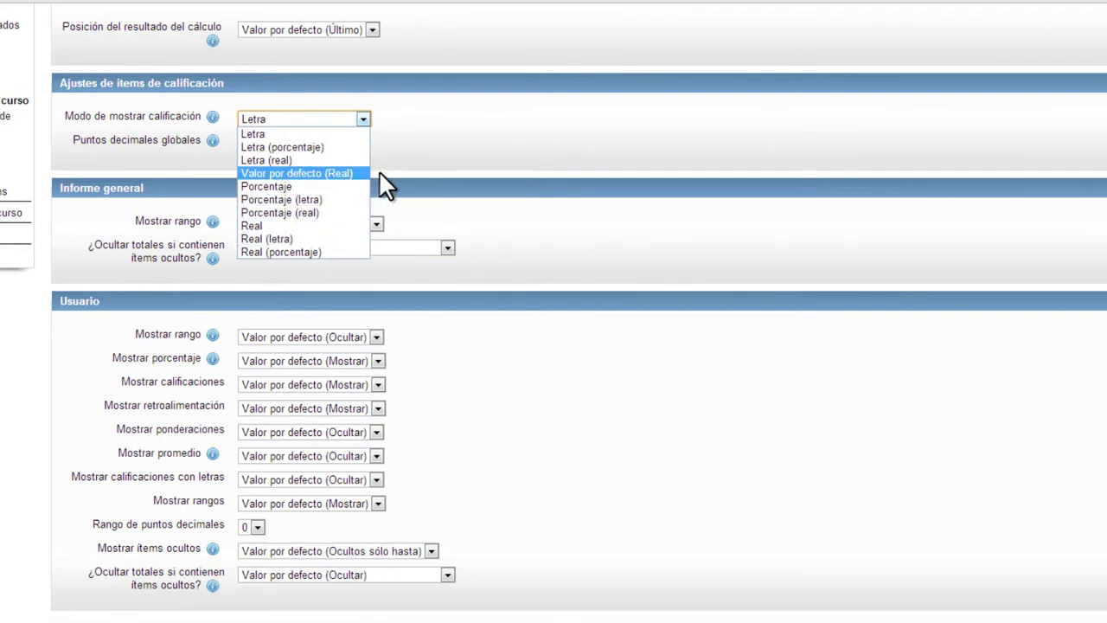
{"action": "left_click", "coordinate": [468, 143]}
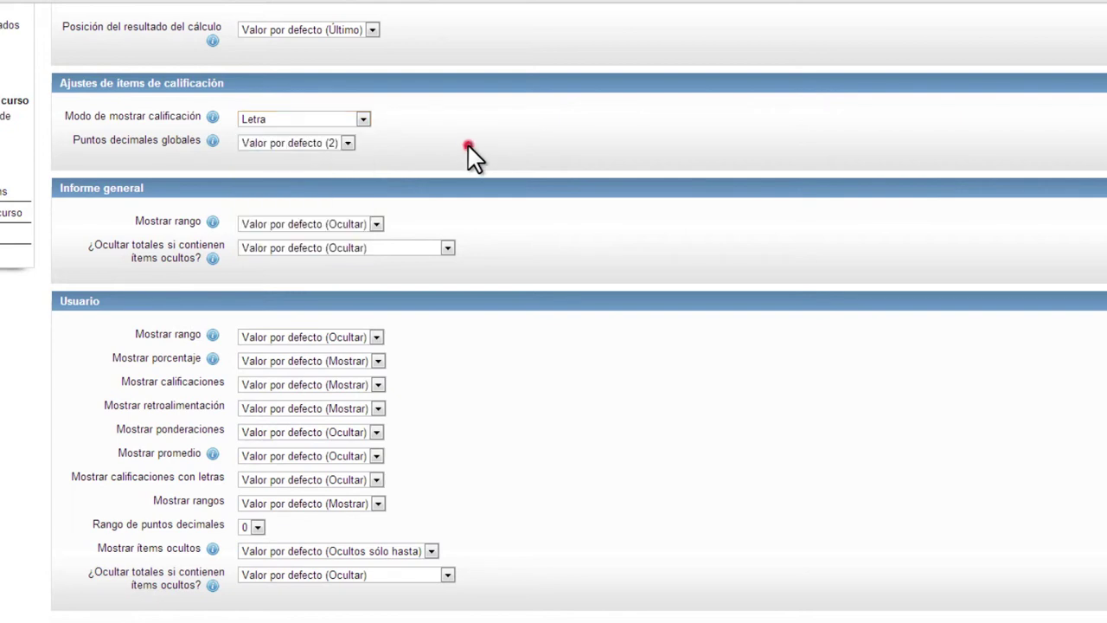
{"action": "left_click", "coordinate": [347, 144]}
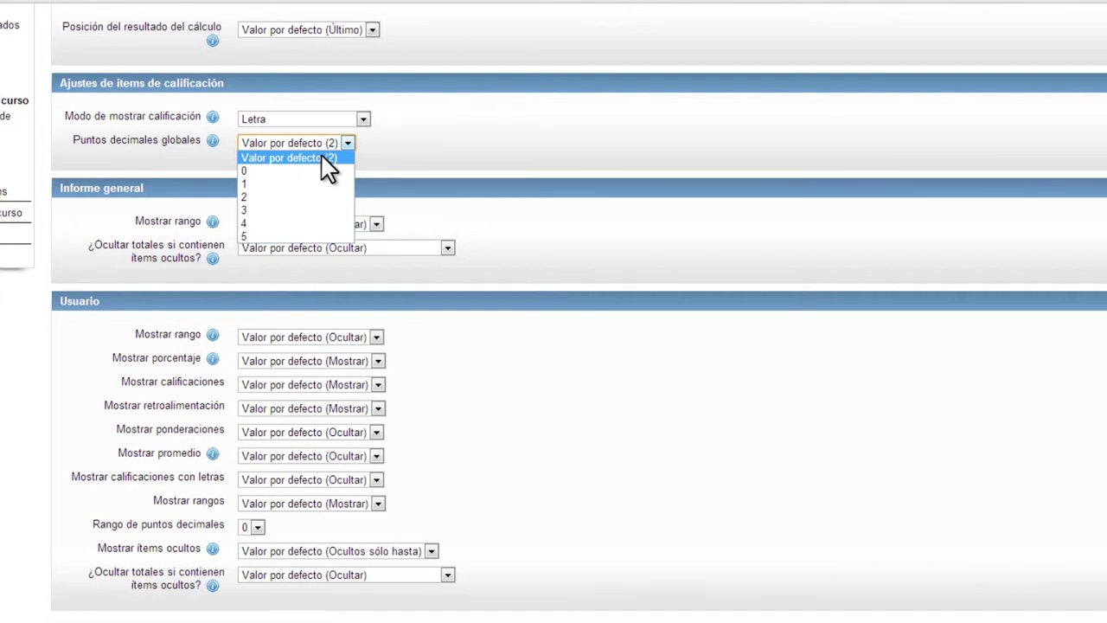
{"action": "left_click", "coordinate": [328, 161]}
{"action": "left_click", "coordinate": [487, 156]}
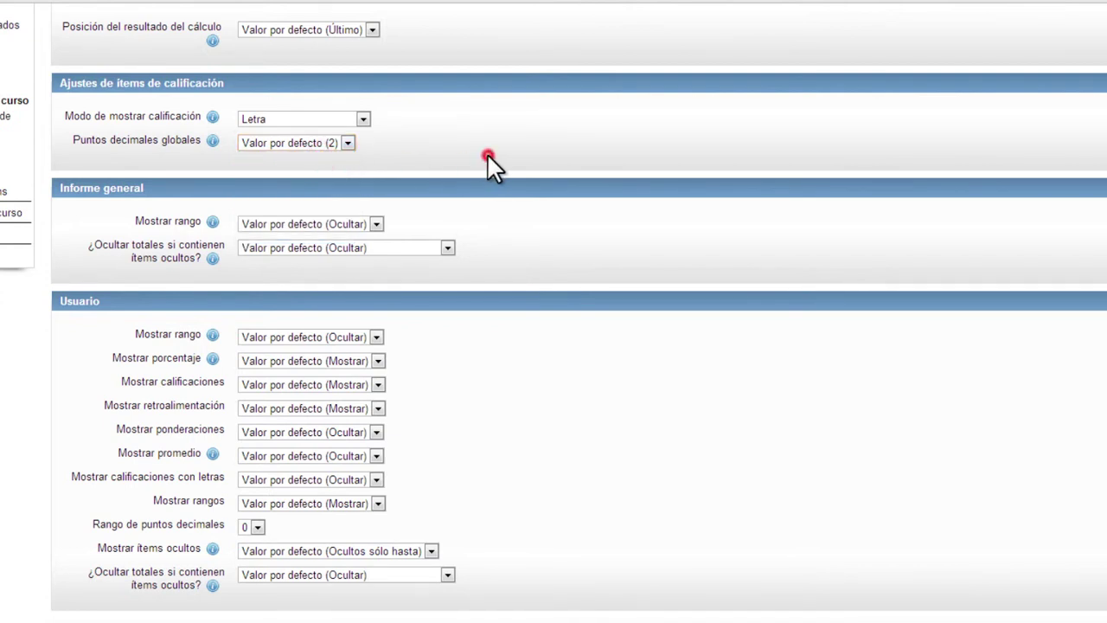
Step: Examine the choices under Informe general for Mostrar rango and for hiding totals that contain hidden items
{"action": "scroll", "coordinate": [499, 160], "scroll_direction": "down", "scroll_amount": 1}
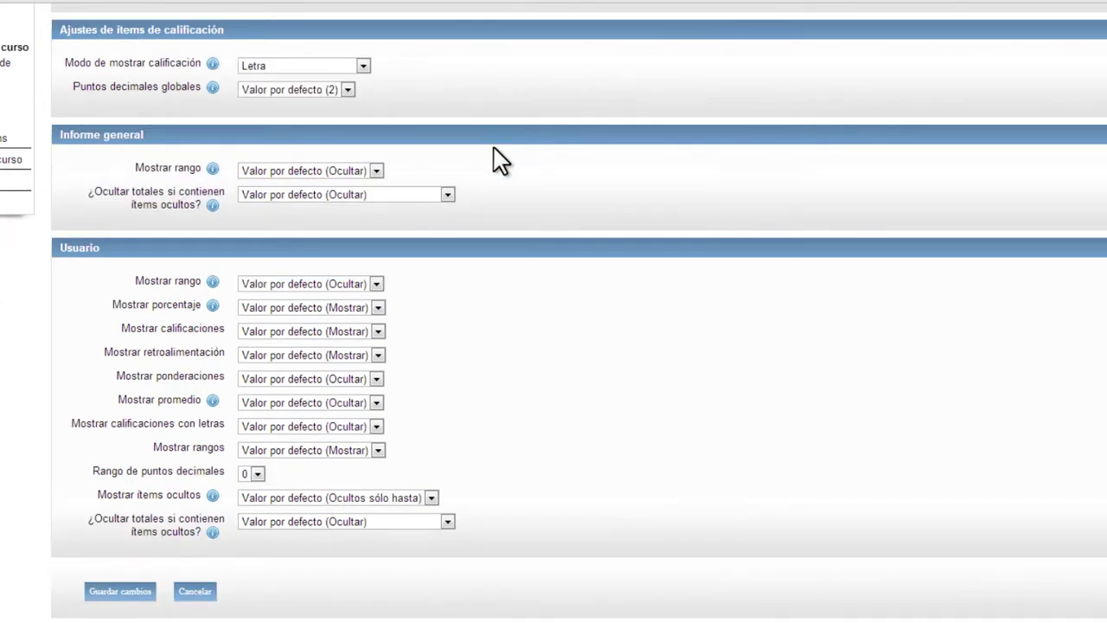
{"action": "left_click", "coordinate": [378, 171]}
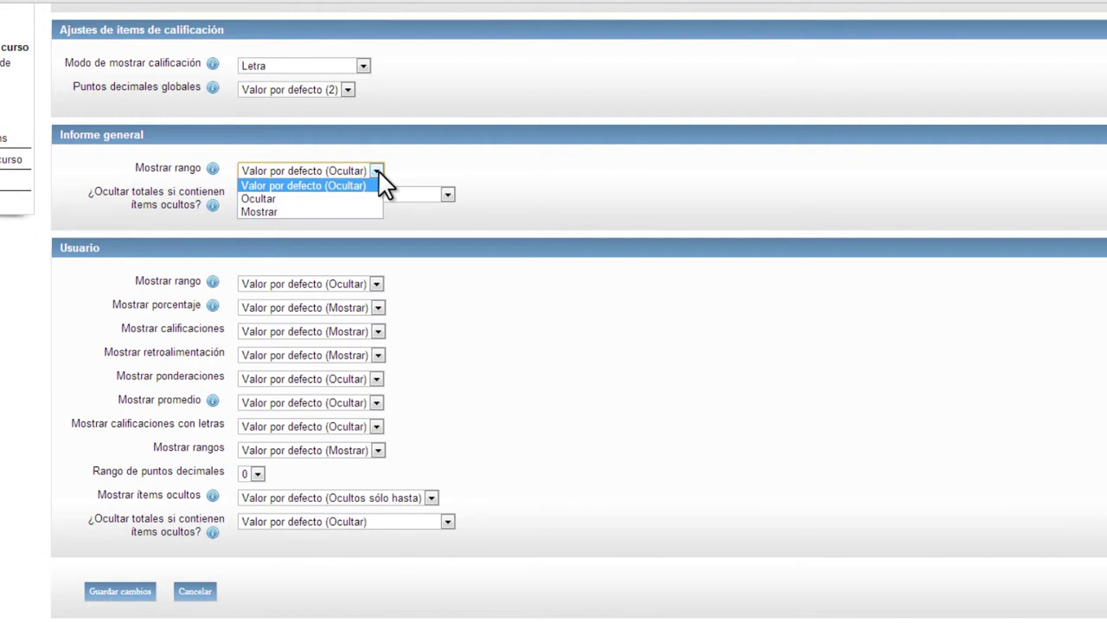
{"action": "left_click", "coordinate": [431, 161]}
{"action": "left_click", "coordinate": [447, 194]}
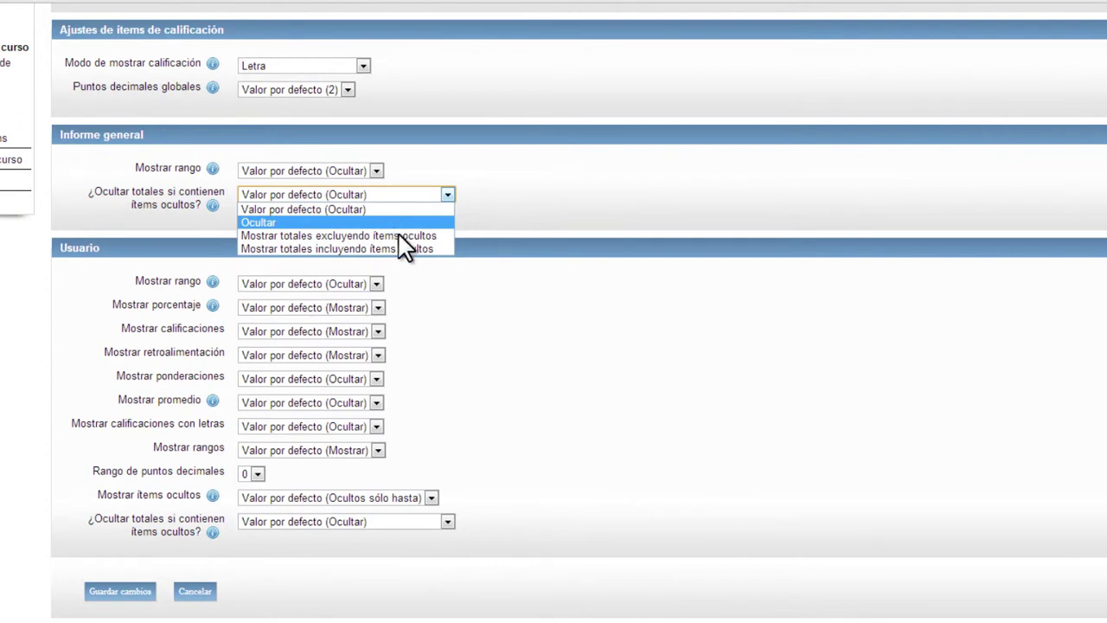
{"action": "left_click", "coordinate": [531, 207]}
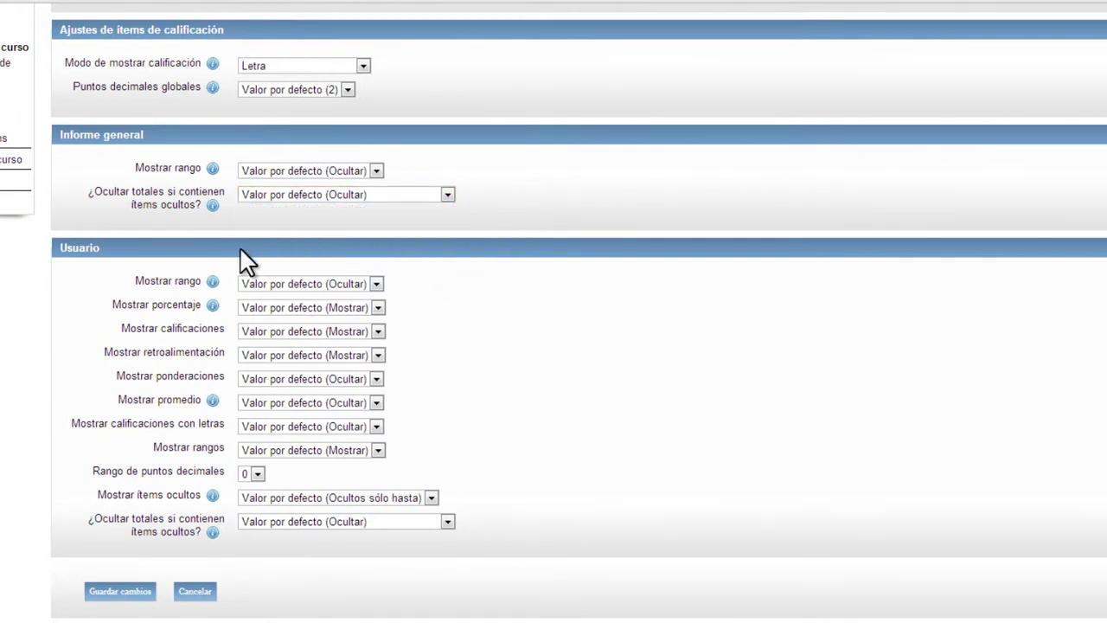
Step: Examine the Usuario section's choices for Mostrar rango, Mostrar porcentaje, Mostrar ponderaciones and Mostrar promedio, keeping the defaults
{"action": "left_click", "coordinate": [377, 283]}
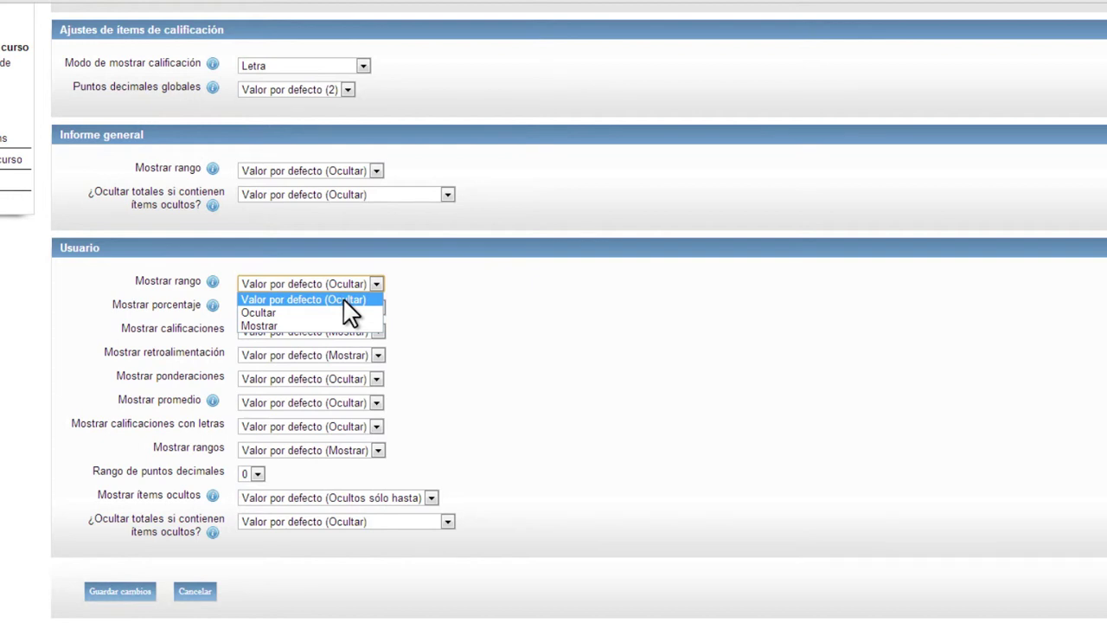
{"action": "left_click", "coordinate": [456, 287]}
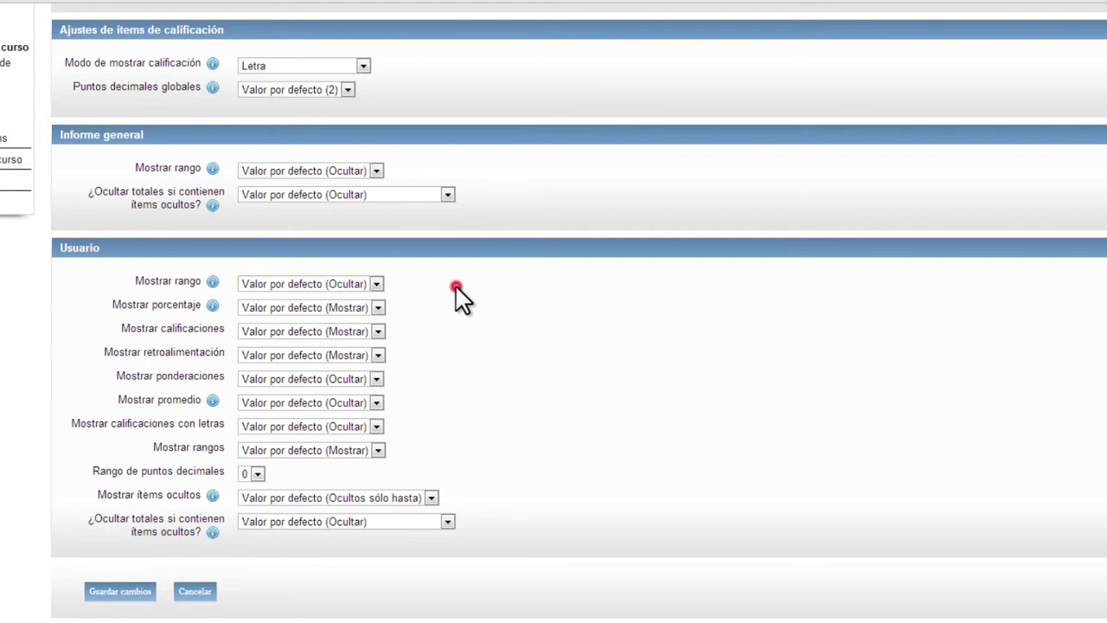
{"action": "left_click", "coordinate": [378, 308]}
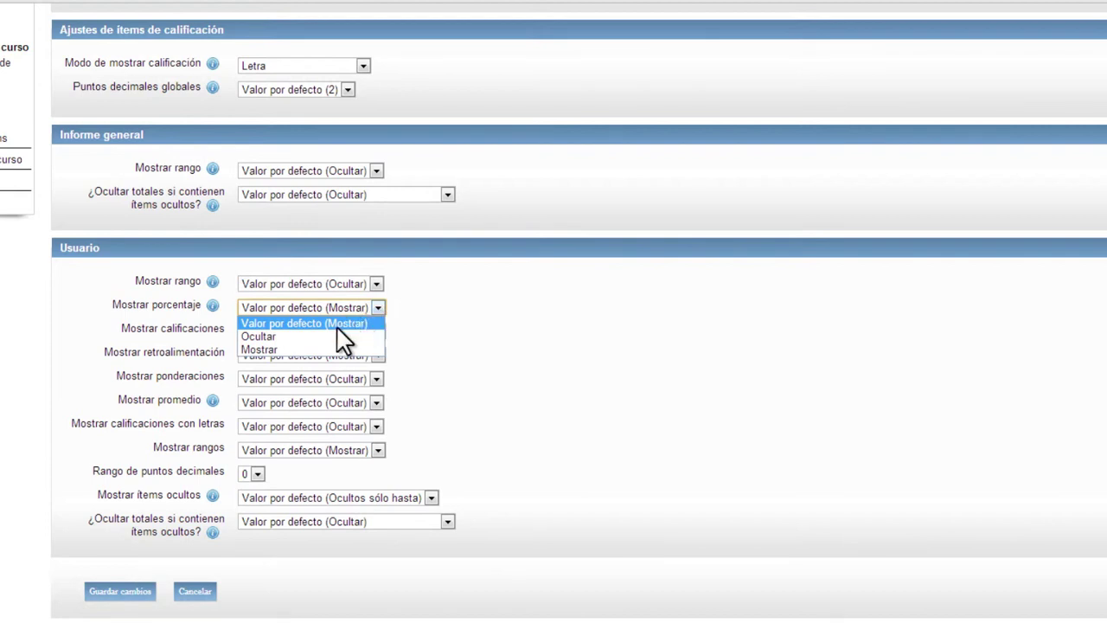
{"action": "left_click", "coordinate": [470, 310]}
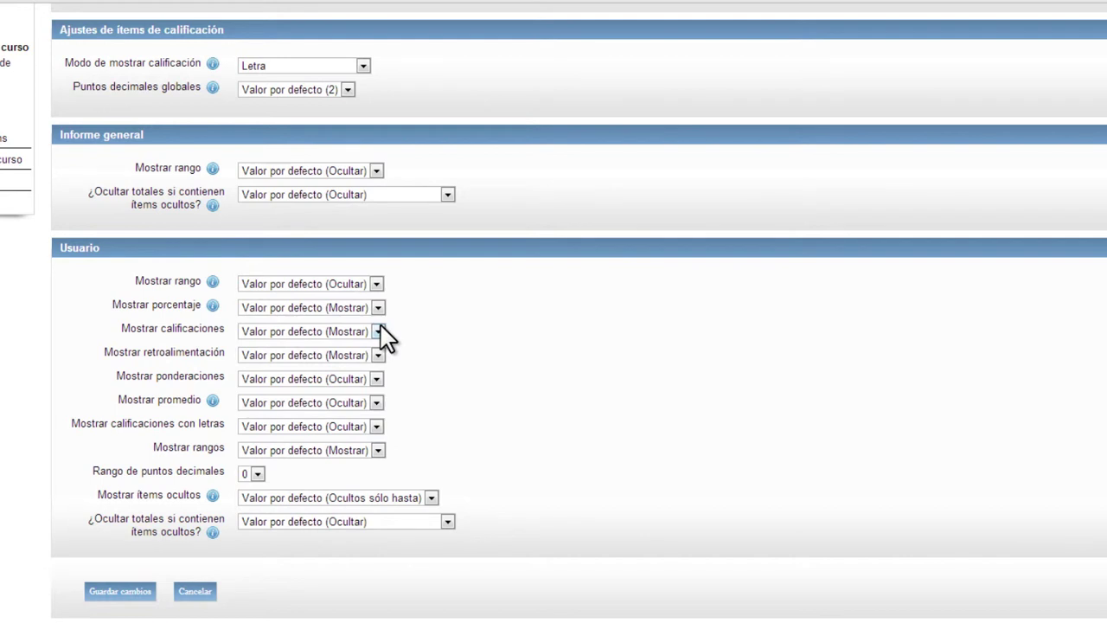
{"action": "left_click", "coordinate": [377, 380]}
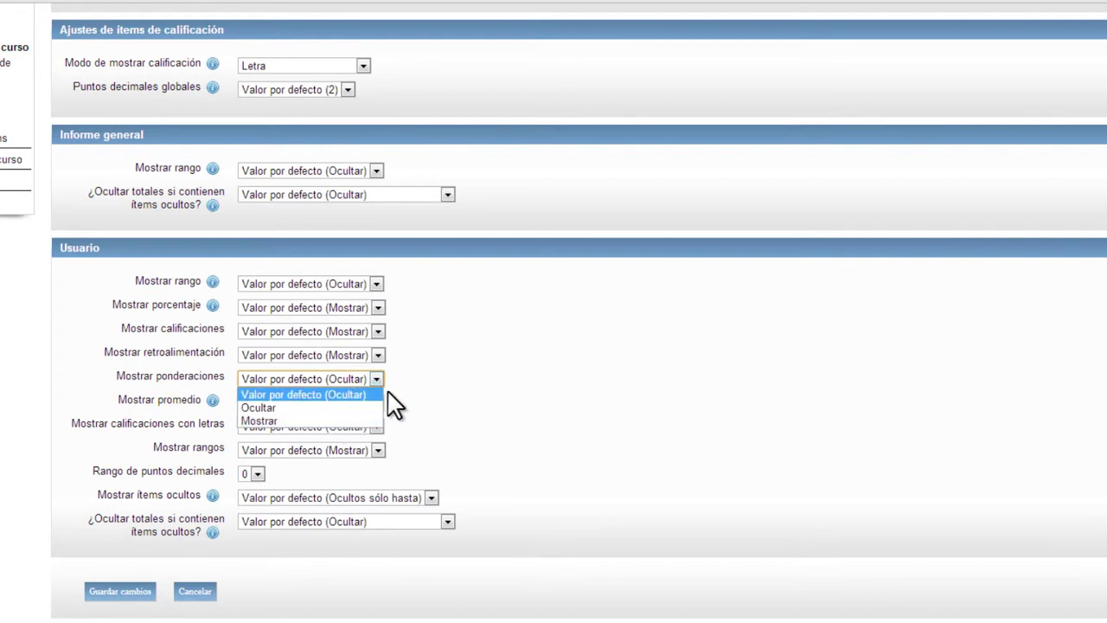
{"action": "left_click", "coordinate": [424, 381]}
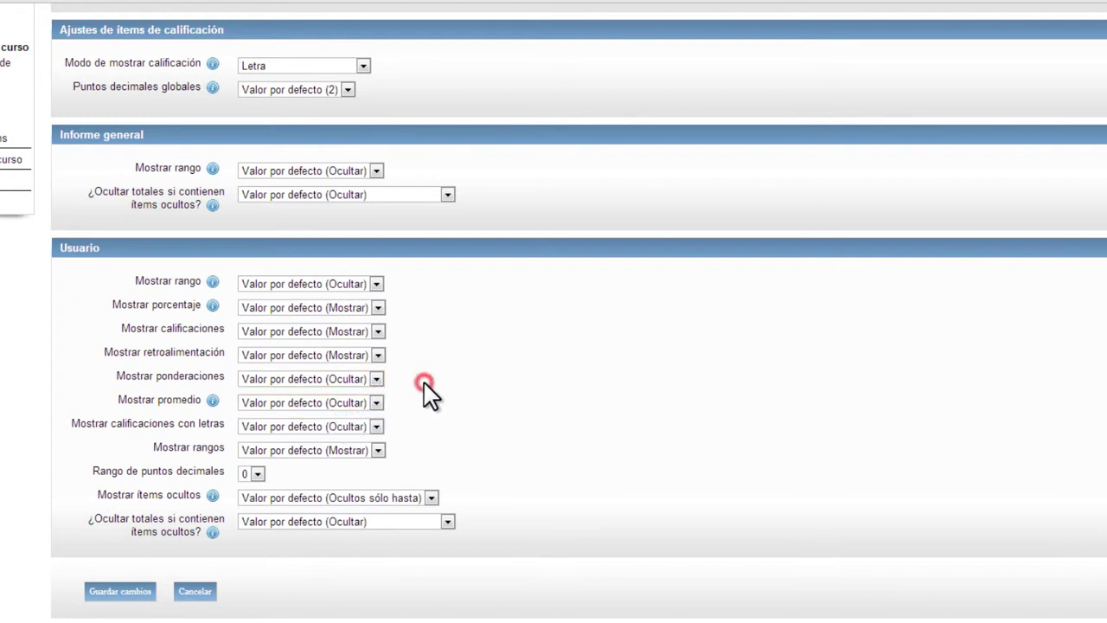
{"action": "left_click", "coordinate": [378, 403]}
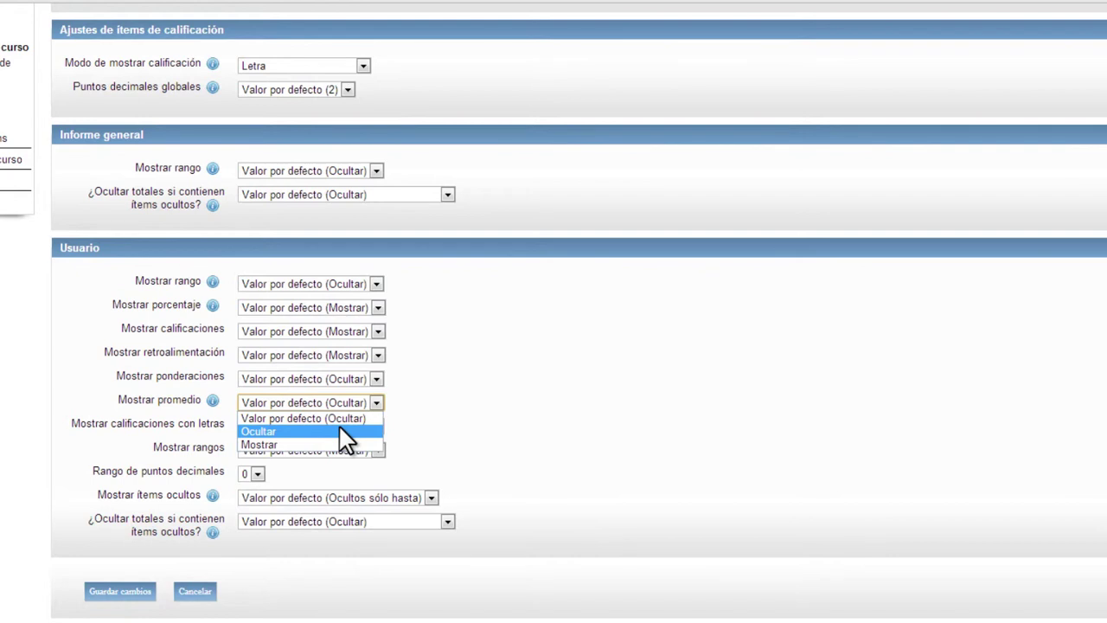
{"action": "left_click", "coordinate": [449, 419]}
Step: Examine the Usuario section's choices for Mostrar rangos and Rango de puntos decimales, keeping the existing values
{"action": "left_click", "coordinate": [377, 450]}
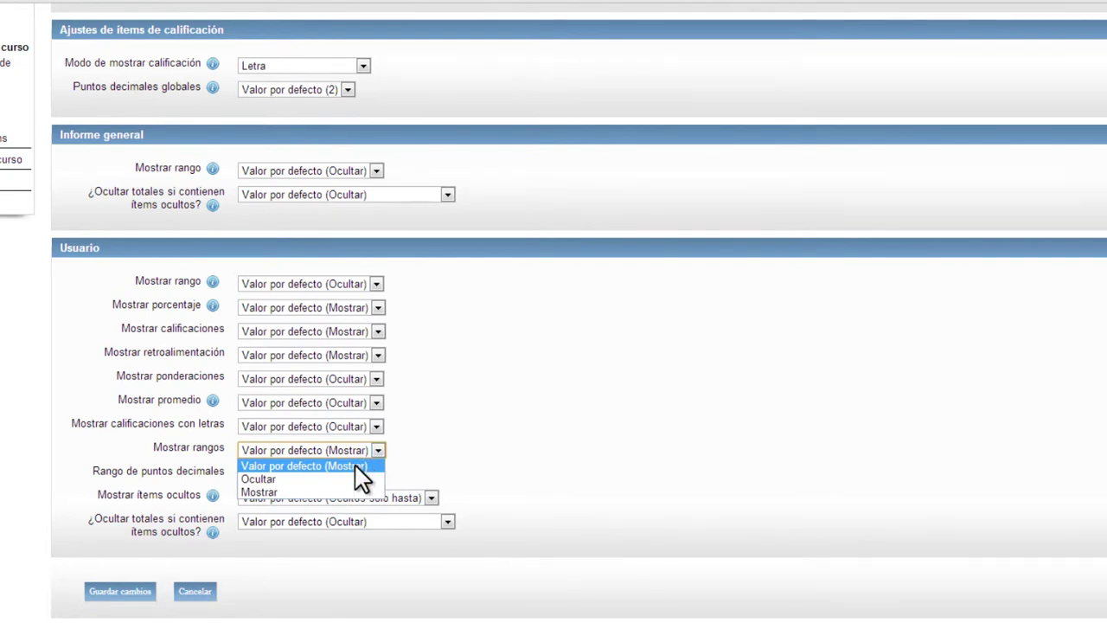
{"action": "left_click", "coordinate": [458, 461]}
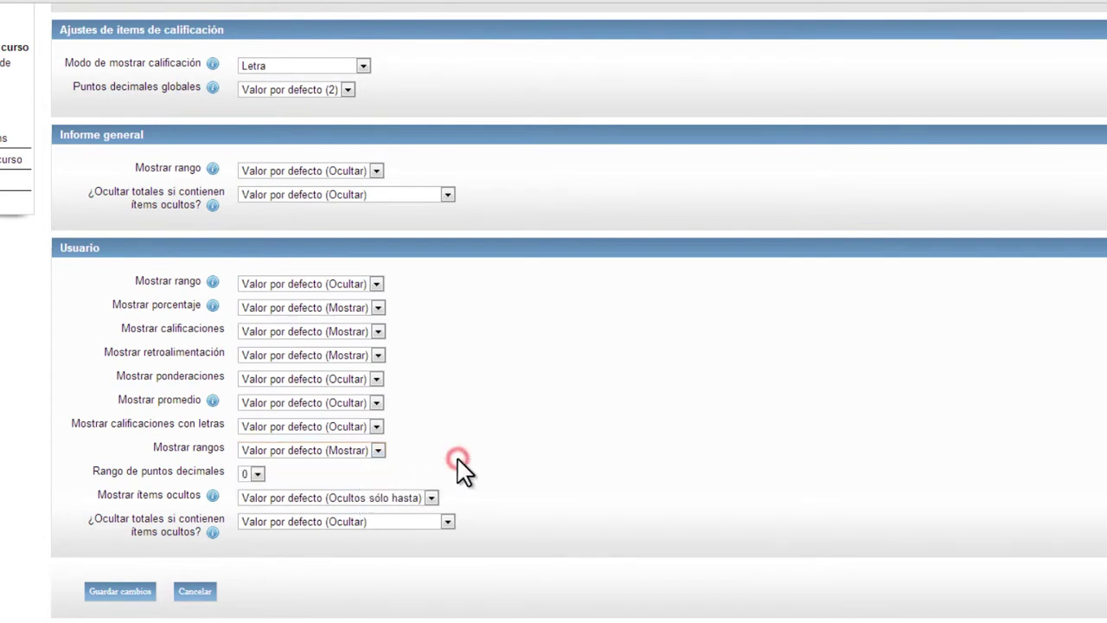
{"action": "left_click", "coordinate": [257, 474]}
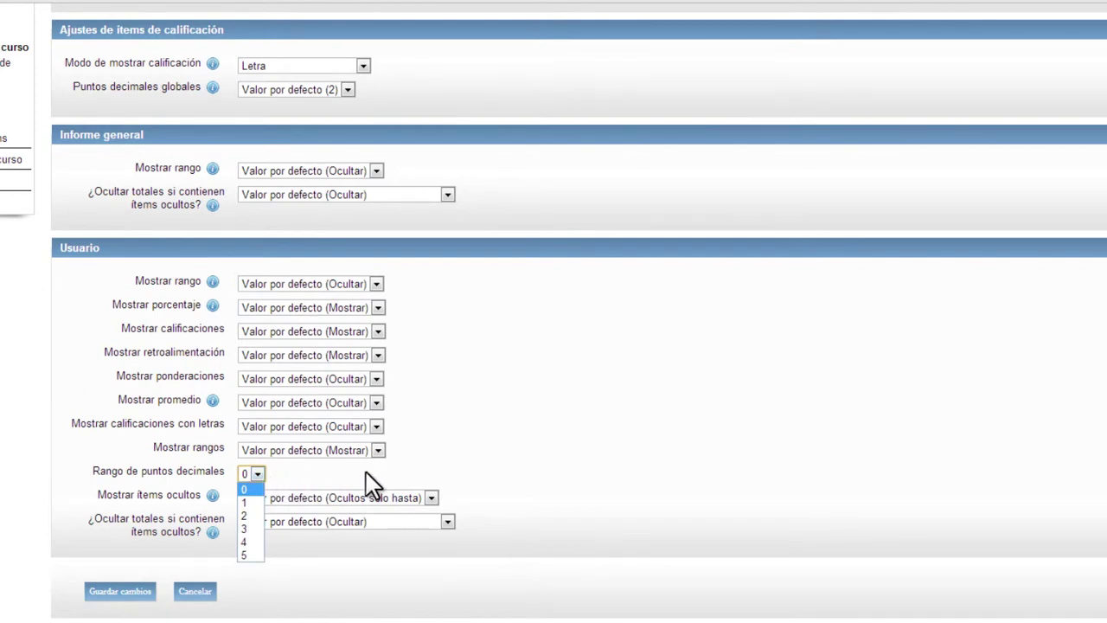
{"action": "left_click", "coordinate": [389, 470]}
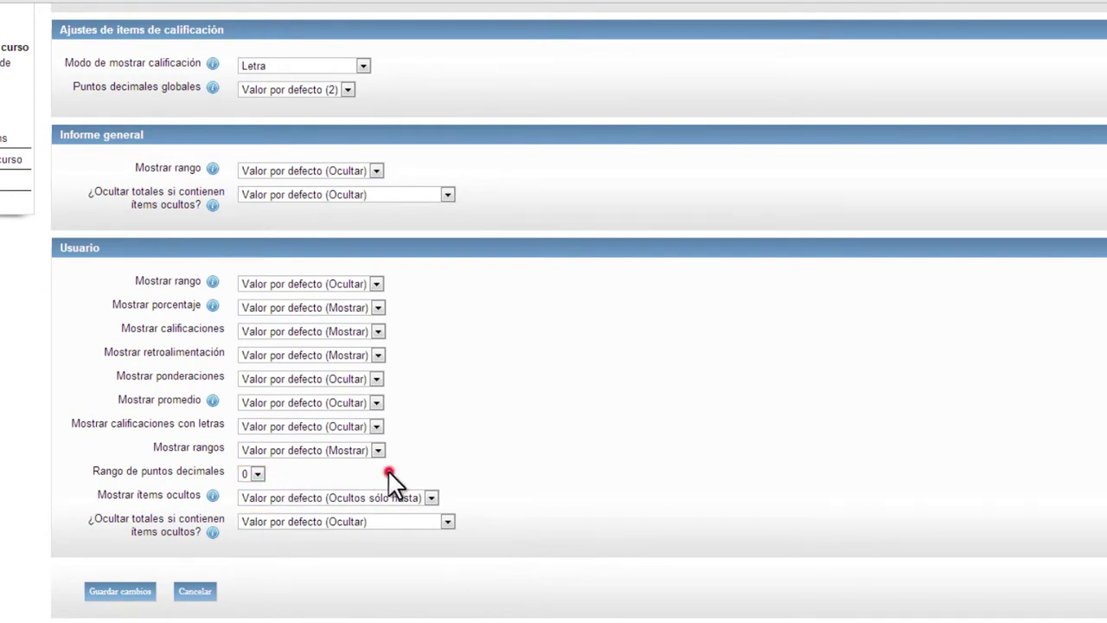
Step: Examine the Usuario section's choices for Mostrar ítems ocultos and totals containing hidden items, and save the course grade settings
{"action": "left_click", "coordinate": [431, 499]}
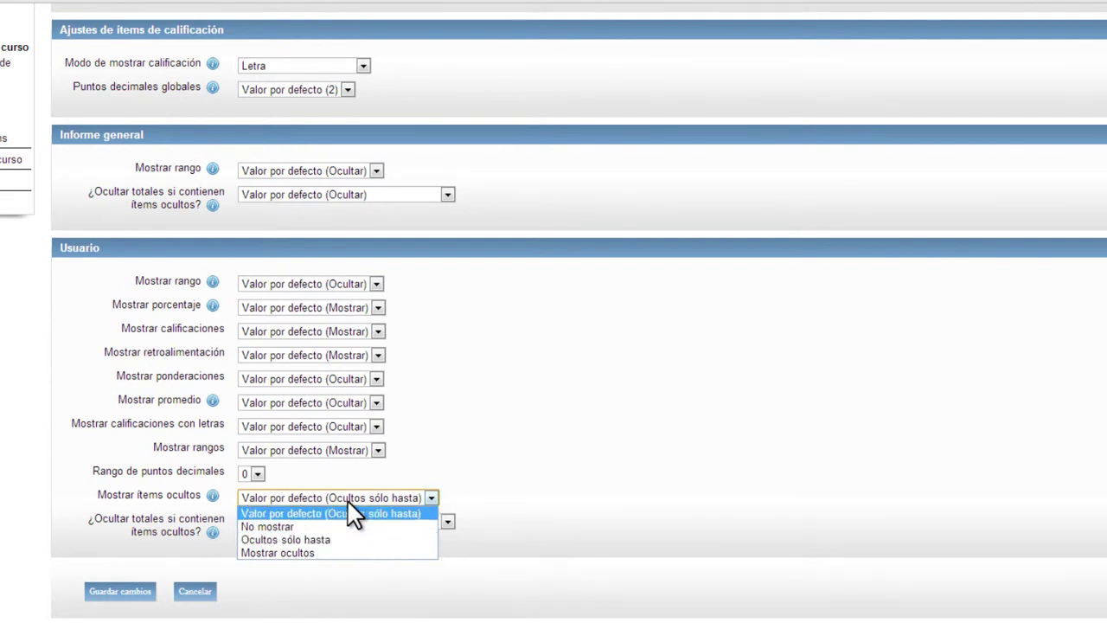
{"action": "left_click", "coordinate": [510, 498]}
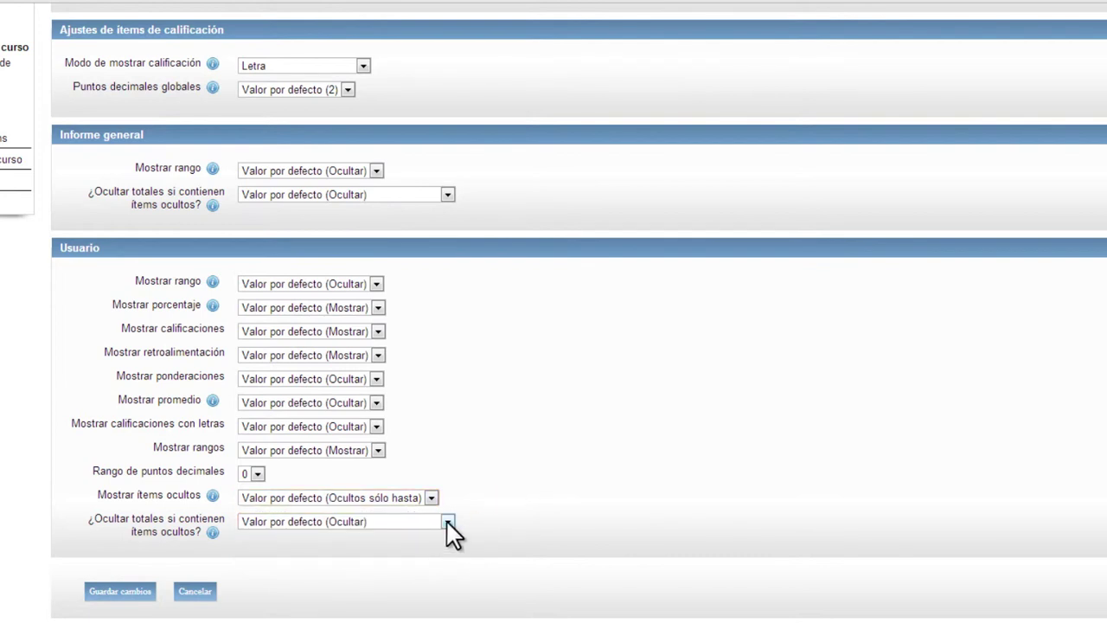
{"action": "left_click", "coordinate": [447, 522]}
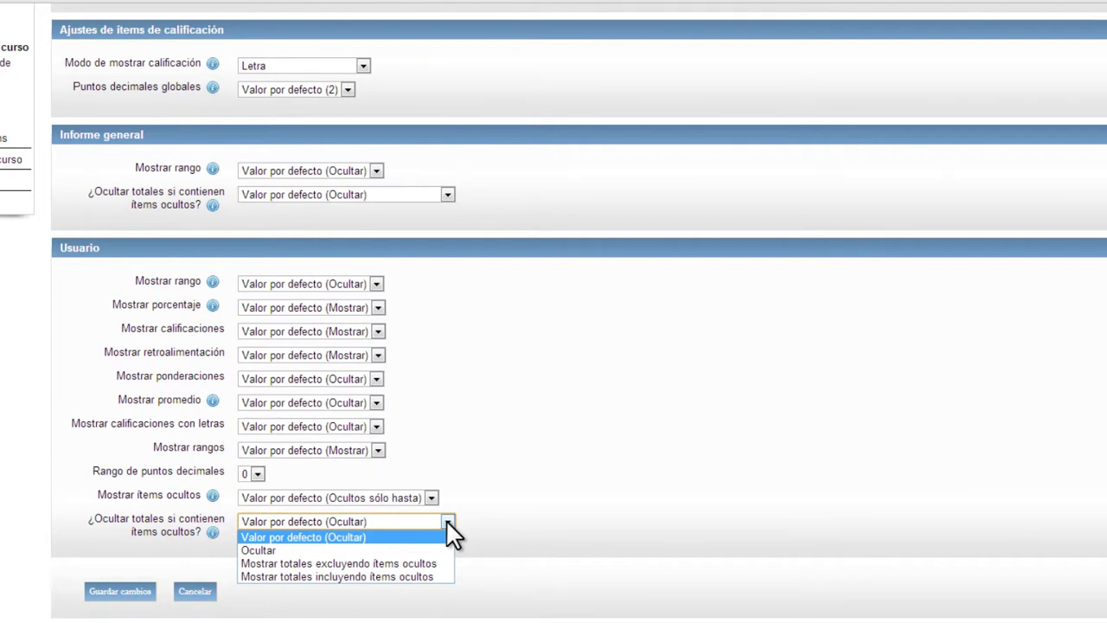
{"action": "left_click", "coordinate": [574, 517]}
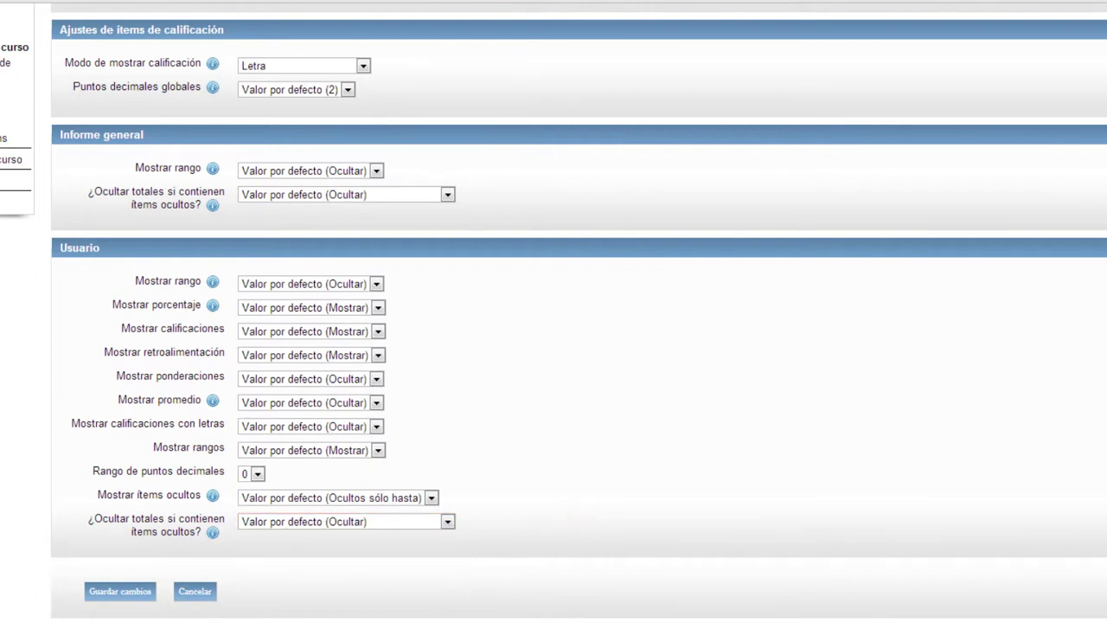
{"action": "left_click", "coordinate": [122, 590]}
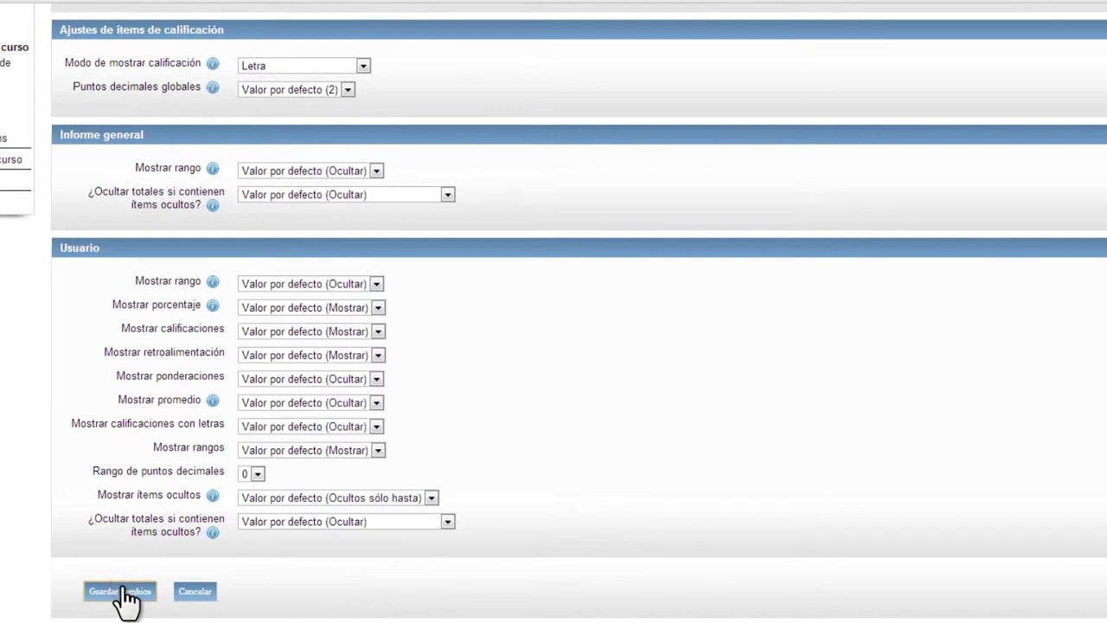